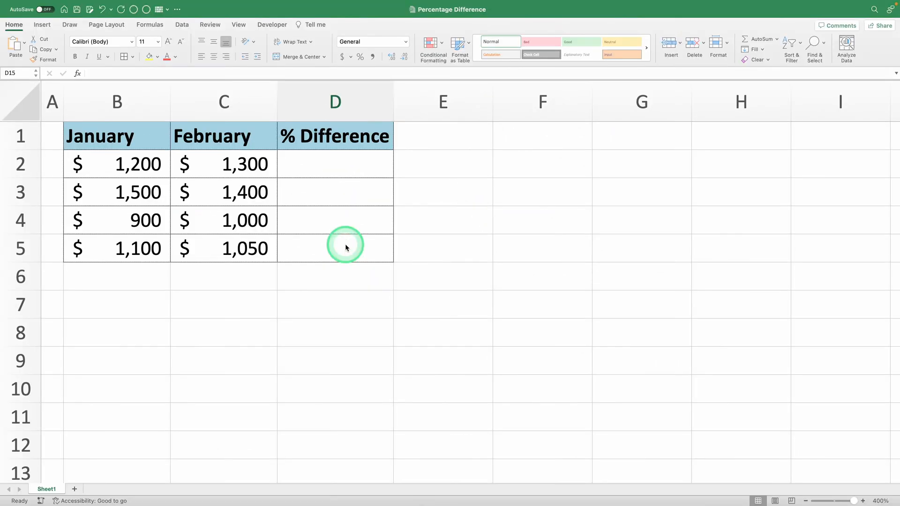
Review the January, February and % Difference columns of the sales table
drag(103, 136, 104, 250)
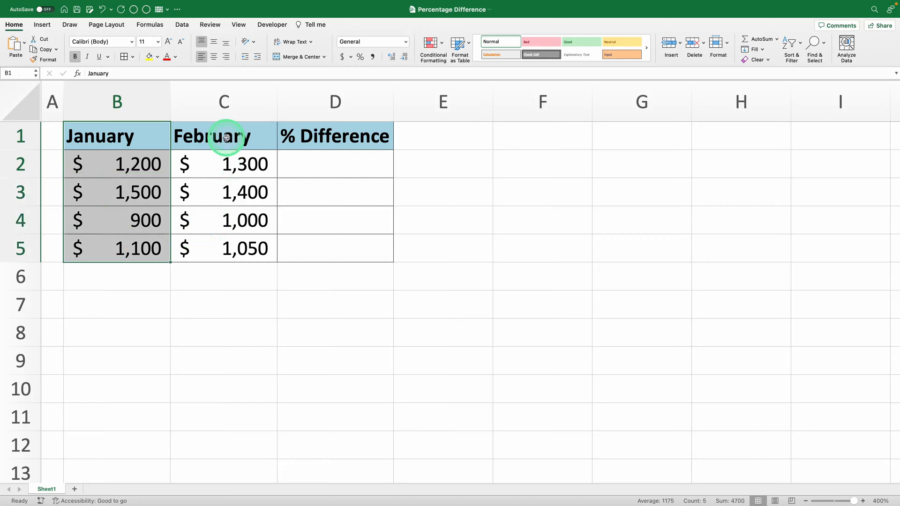
drag(225, 136, 224, 250)
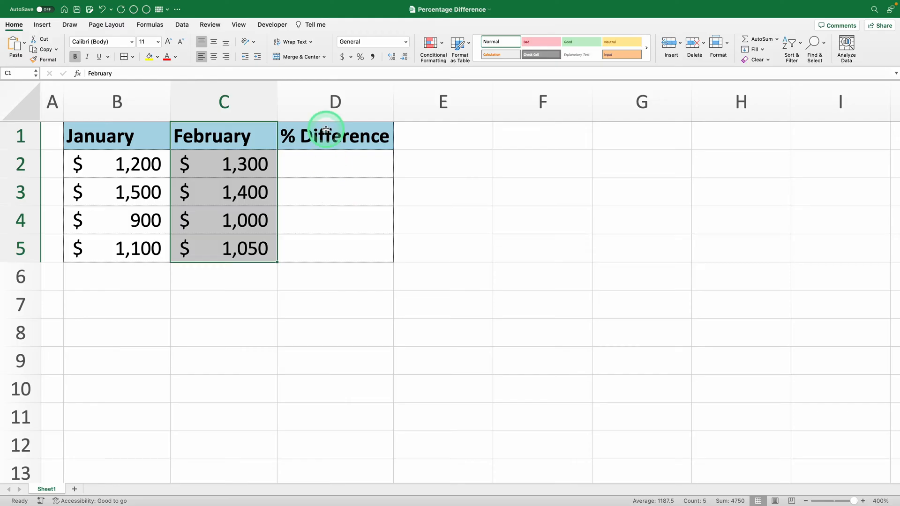
drag(327, 133, 325, 253)
click(212, 164)
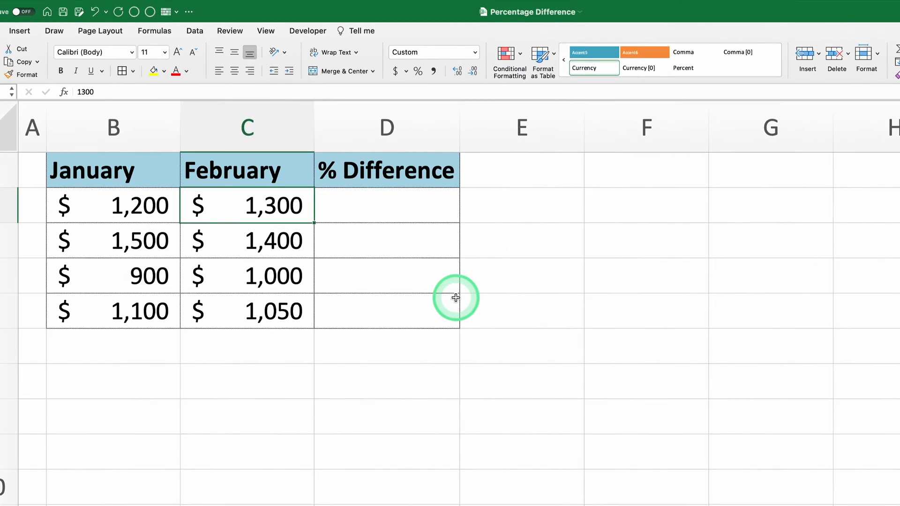
Enter =(C2-B2)/B2 in the first % Difference cell and commit it, showing 0
click(416, 229)
text(=()
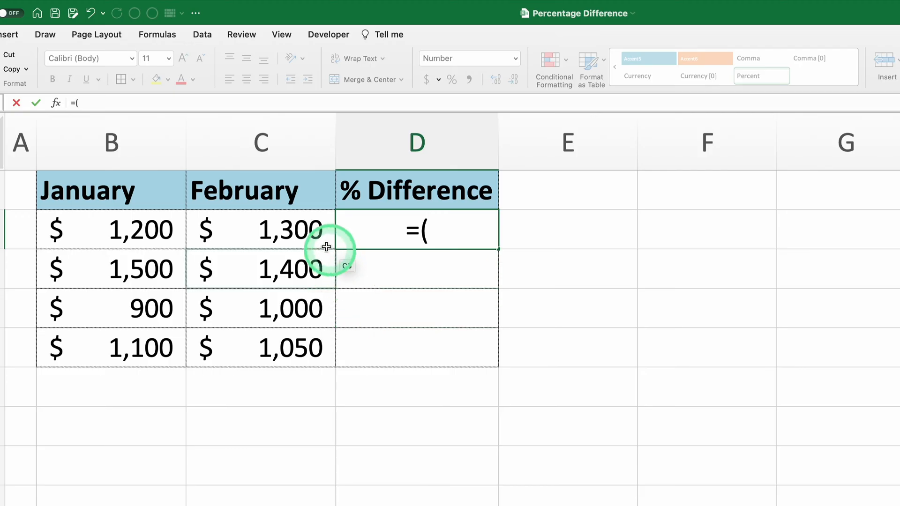
click(297, 231)
text(-)
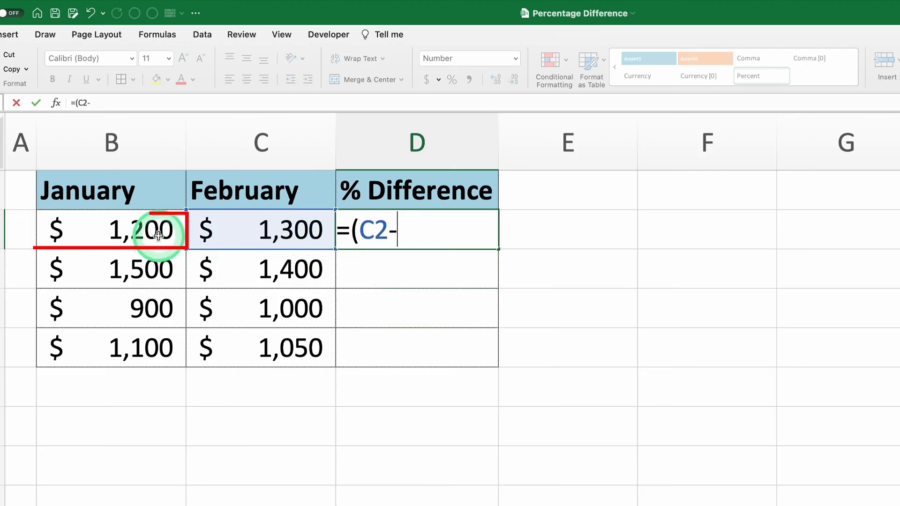
click(140, 230)
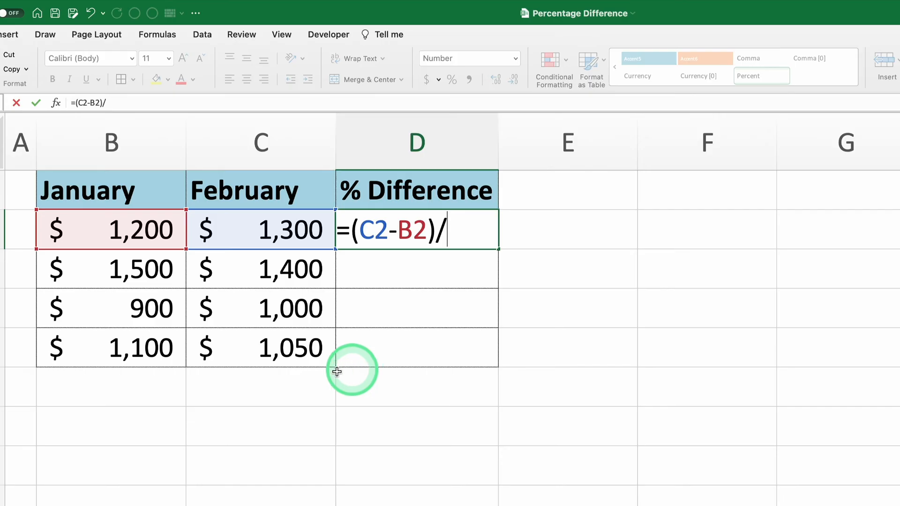
click(119, 228)
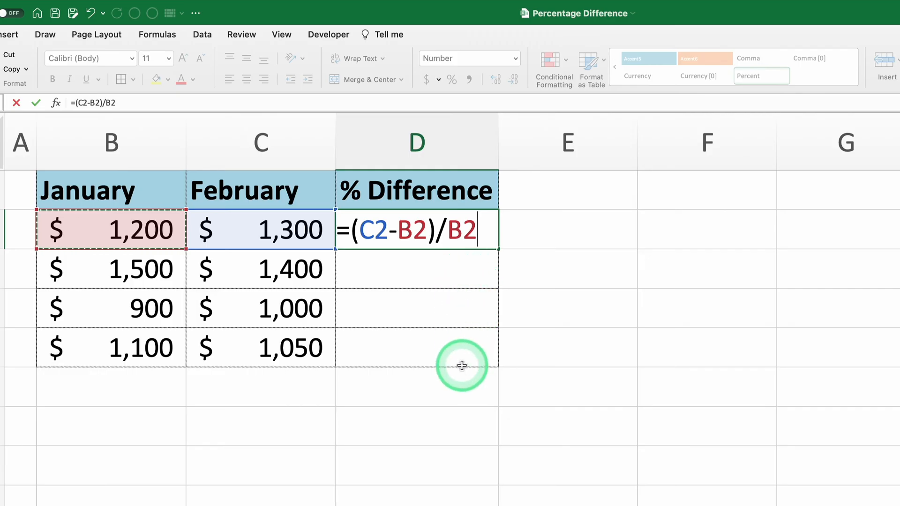
key(Return)
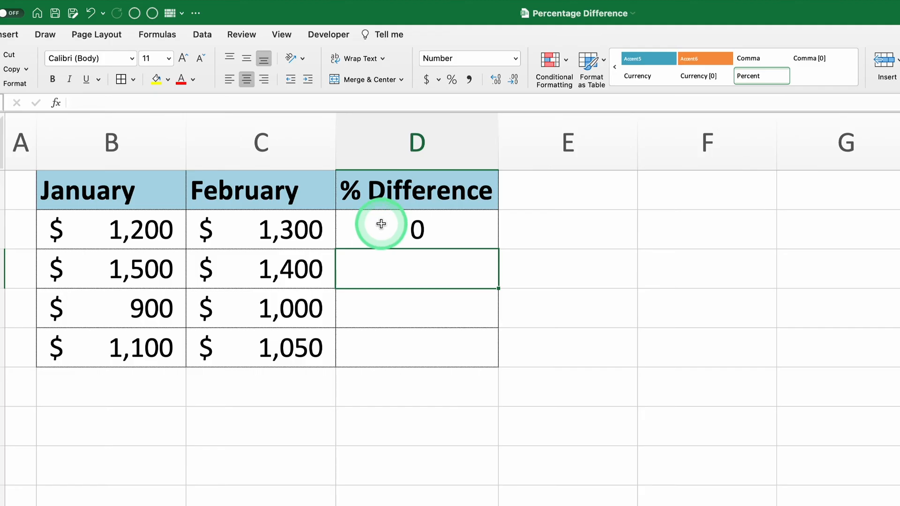
Format the first % Difference result as a percentage so it shows 8%
click(422, 227)
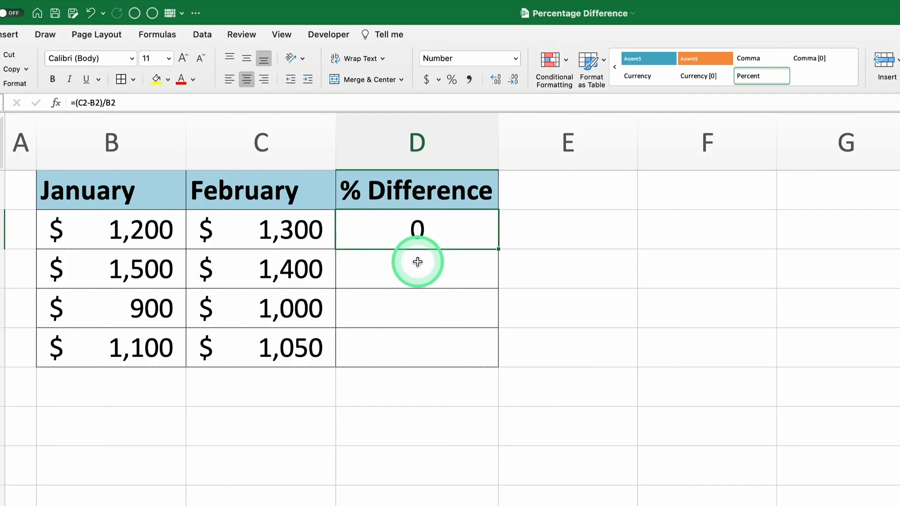
click(451, 80)
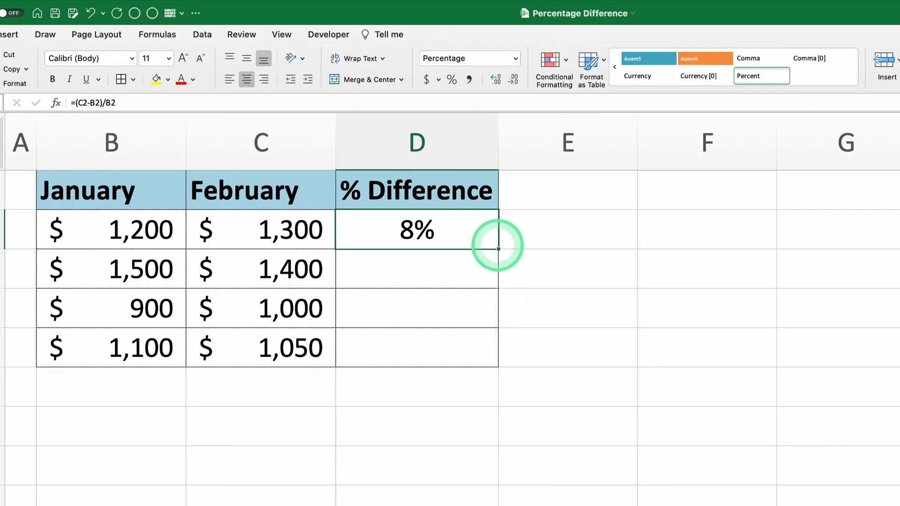
Fill the formula down the % Difference column, giving 8%, -7%, 11% and -5%
double_click(479, 237)
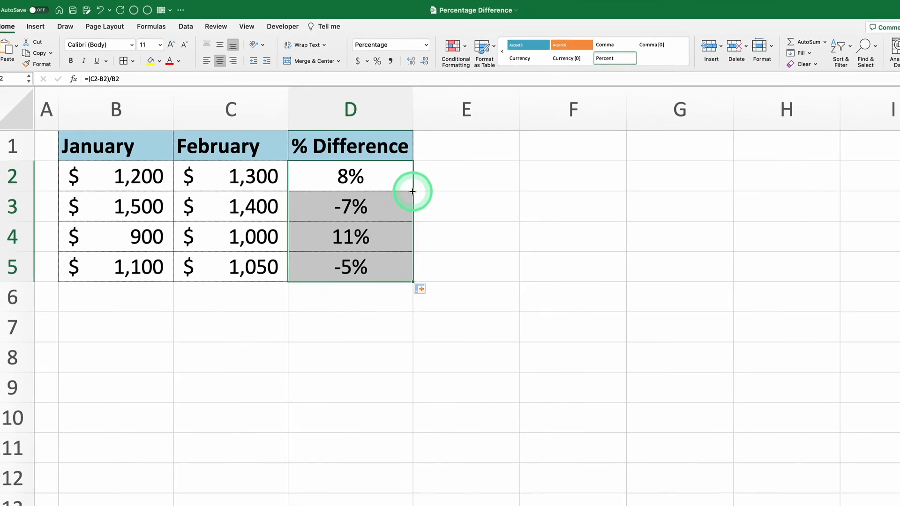
click(444, 233)
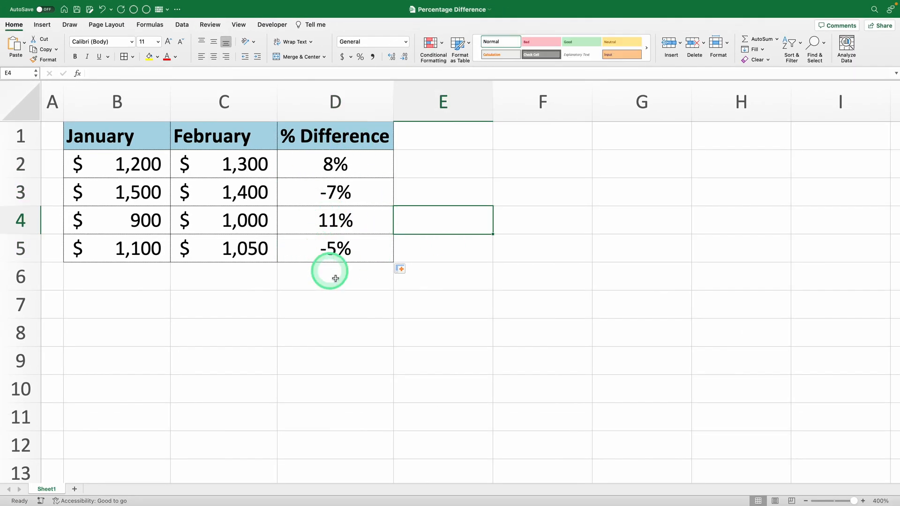